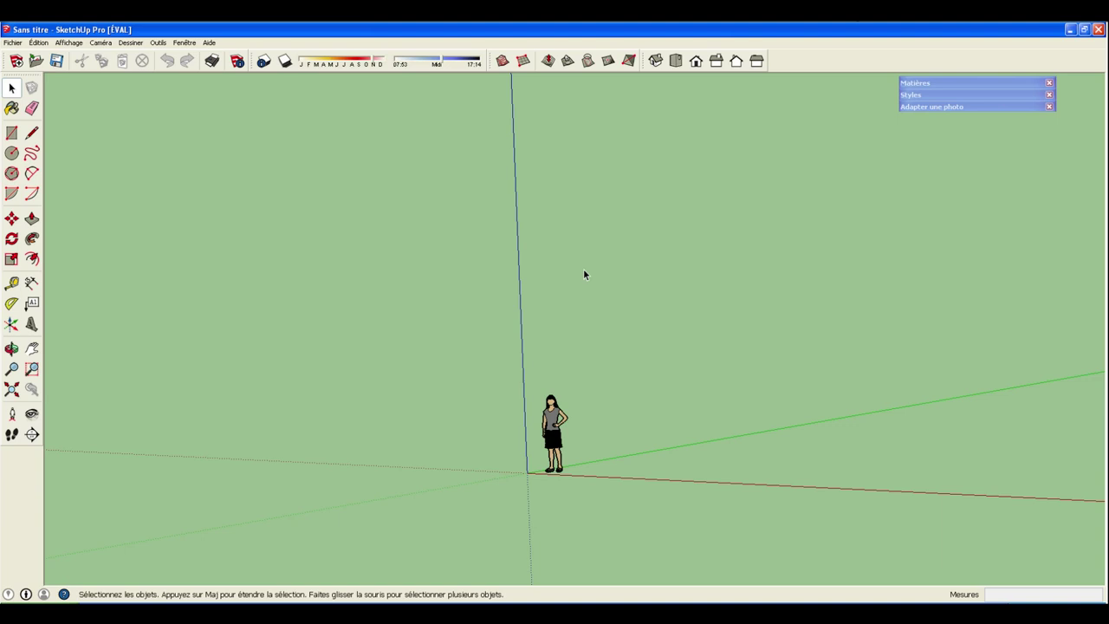
Step: Import the maison_simple image via Fichier > Importer as a new matched photo, keeping all image types
{"action": "left_click", "coordinate": [12, 43]}
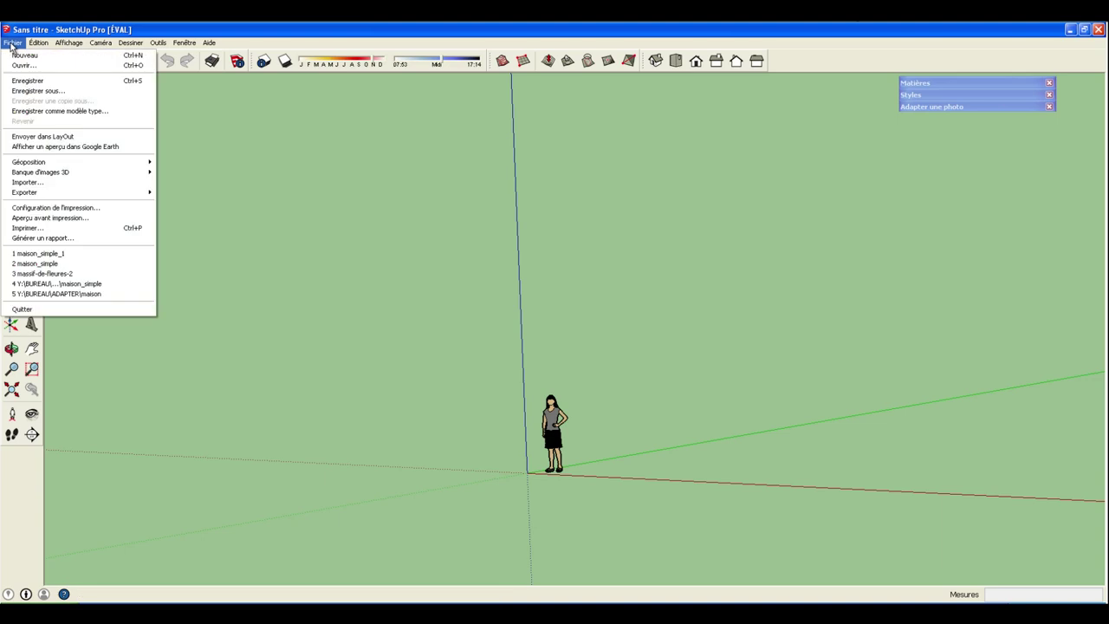
{"action": "left_click", "coordinate": [64, 186]}
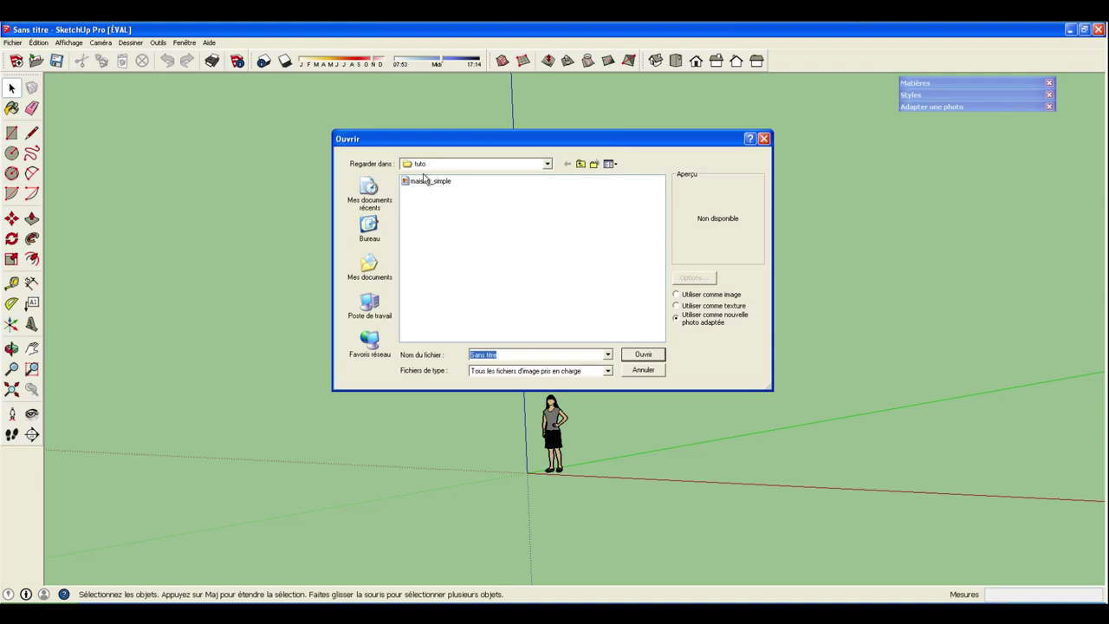
{"action": "left_click", "coordinate": [433, 182]}
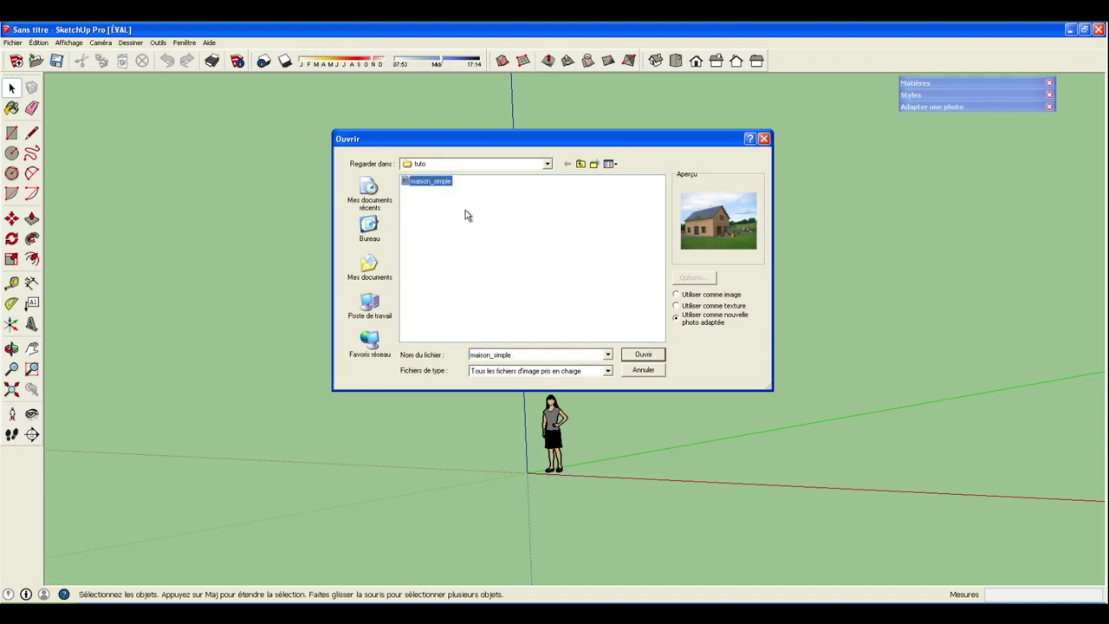
{"action": "left_click", "coordinate": [608, 371]}
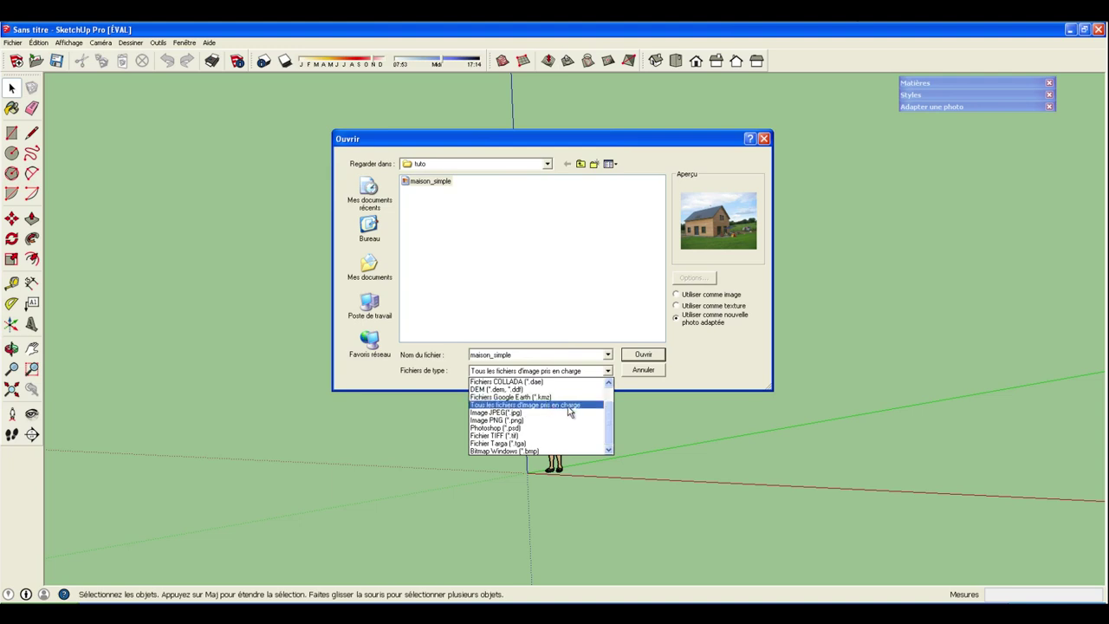
{"action": "left_click", "coordinate": [722, 358]}
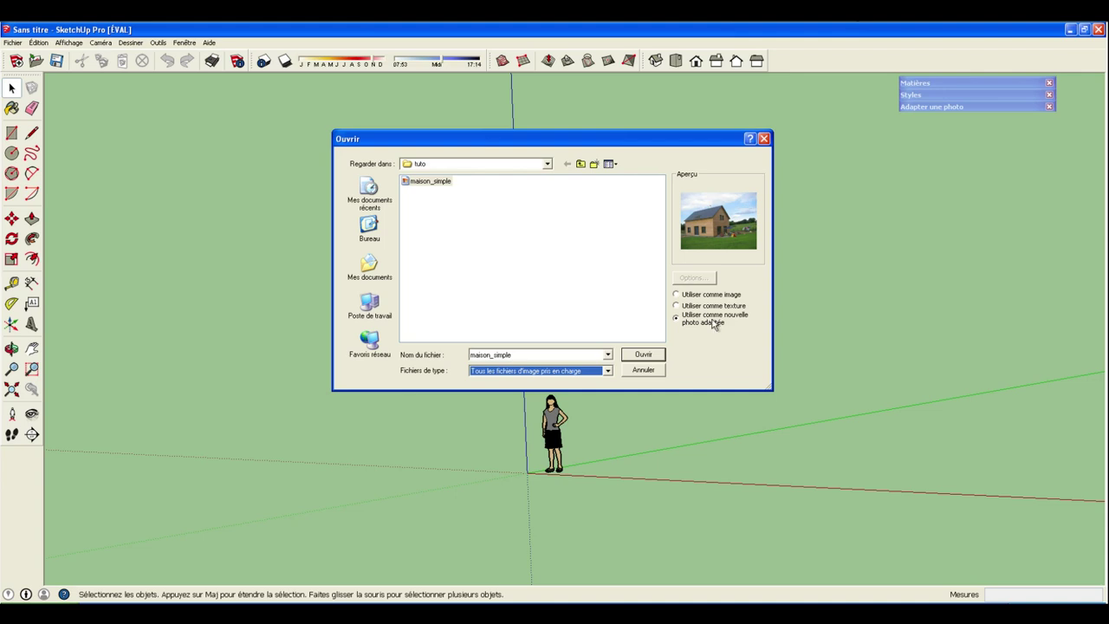
{"action": "left_click", "coordinate": [644, 355]}
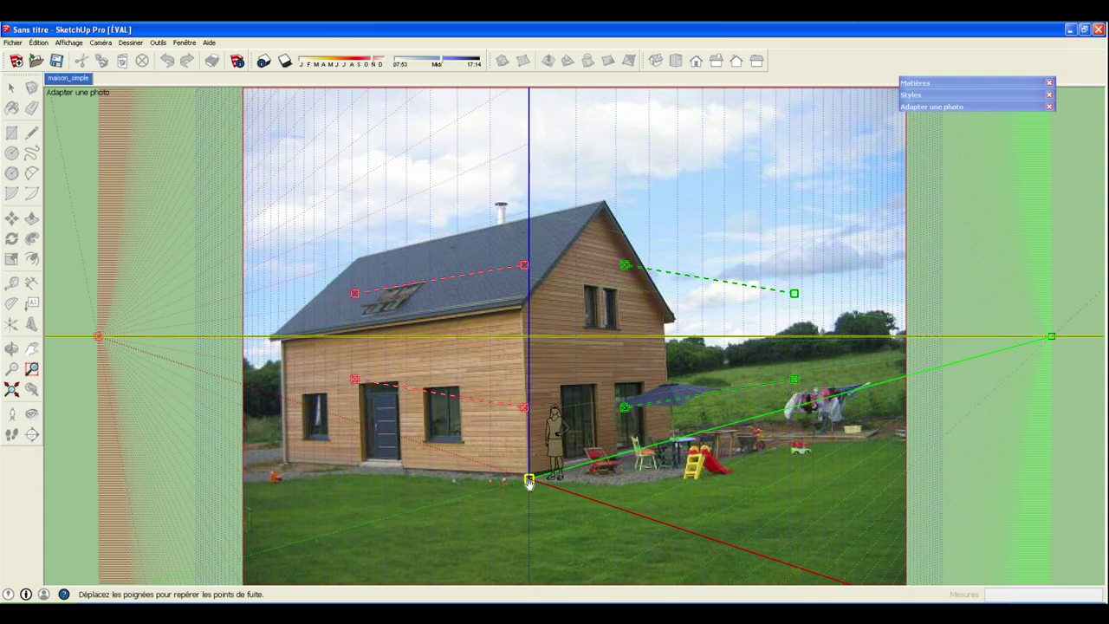
Step: Put the origin at the house's bottom corner; align red lines with the roof edge and window tops
{"action": "left_click_drag", "start_coordinate": [529, 481], "coordinate": [533, 473]}
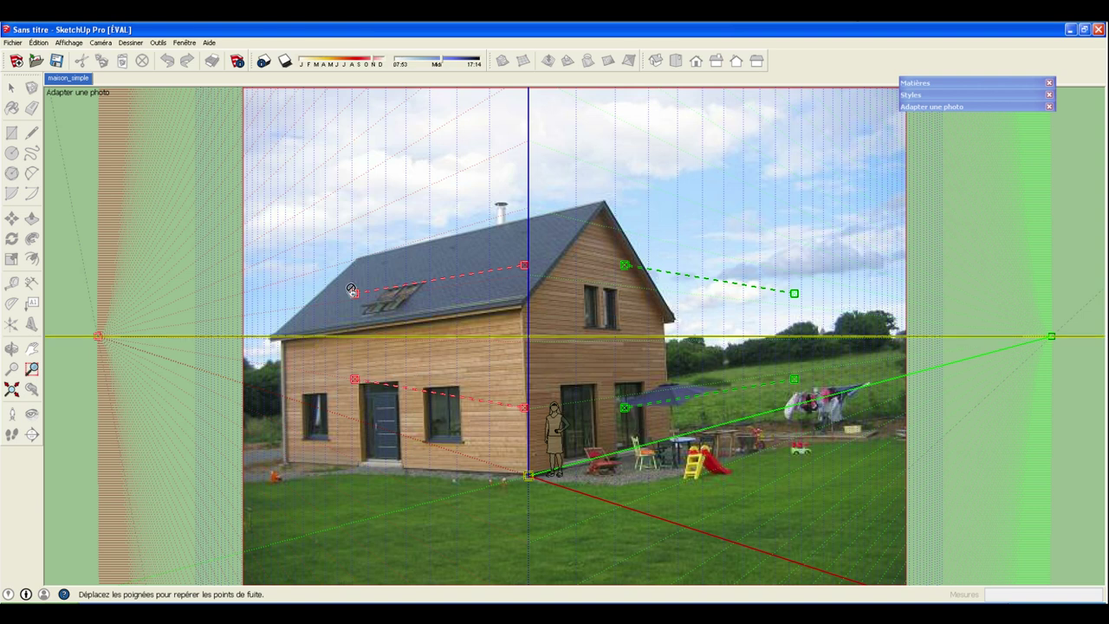
{"action": "left_click_drag", "start_coordinate": [354, 293], "coordinate": [362, 259]}
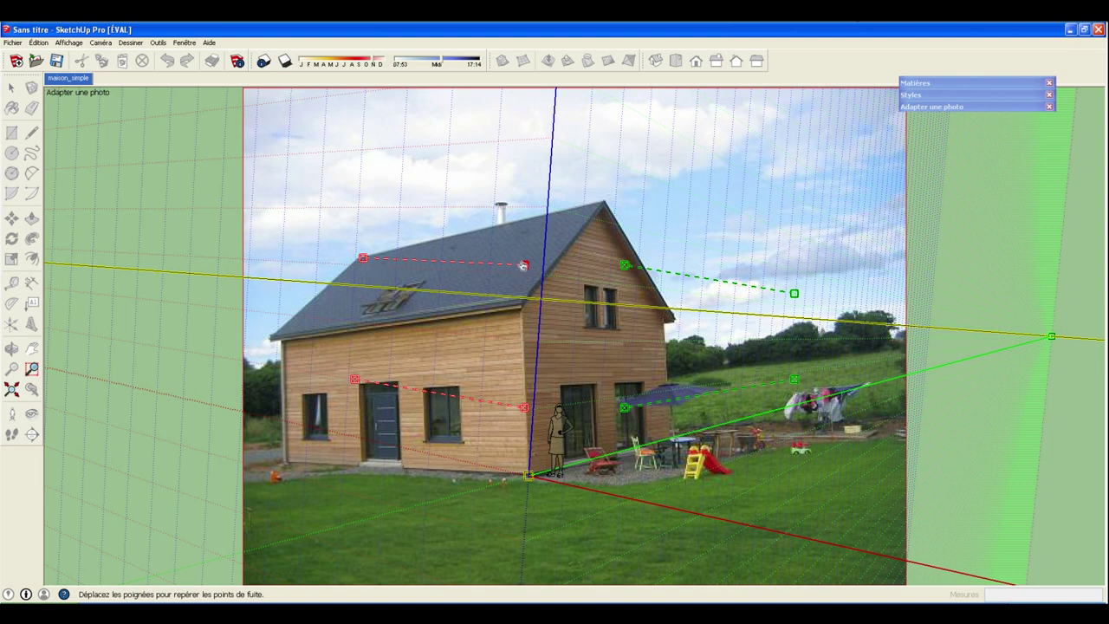
{"action": "left_click_drag", "start_coordinate": [524, 267], "coordinate": [520, 223]}
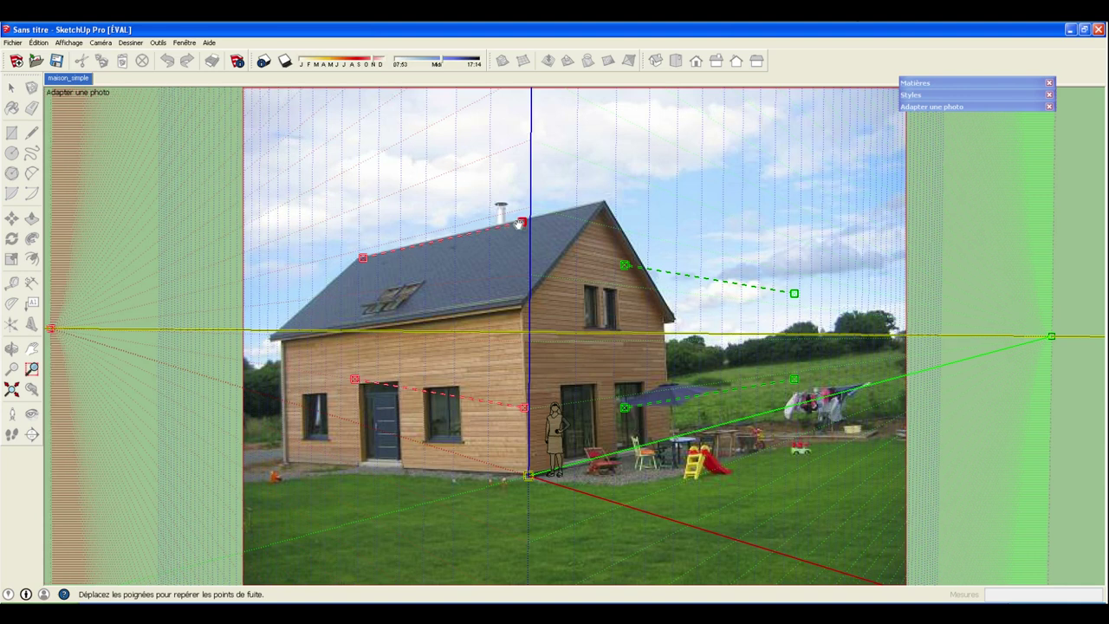
{"action": "left_click_drag", "start_coordinate": [362, 257], "coordinate": [362, 256]}
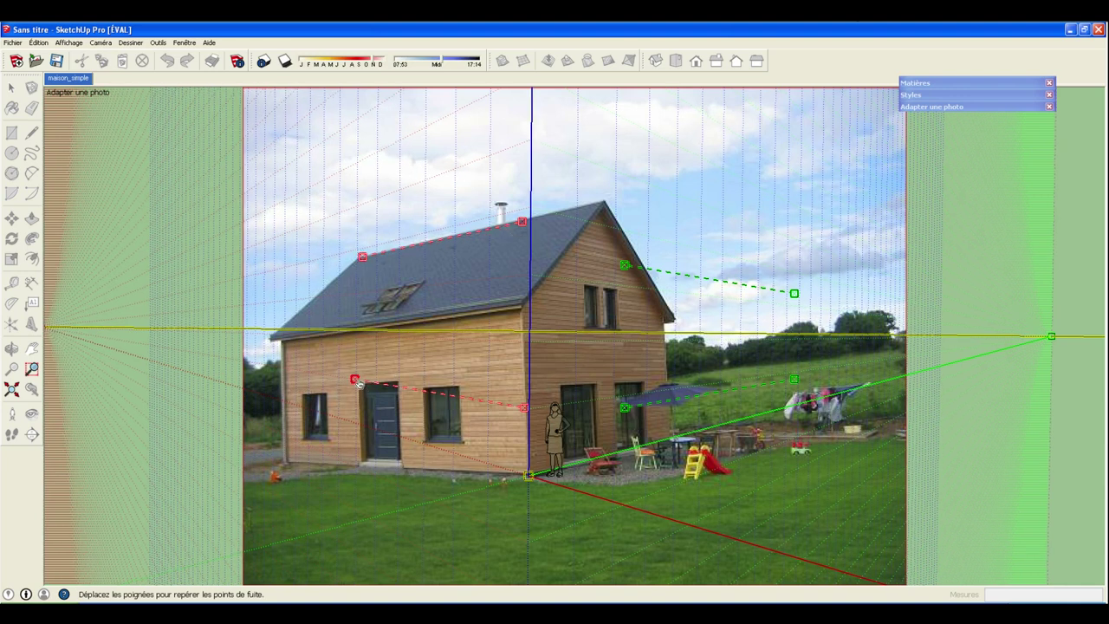
{"action": "left_click_drag", "start_coordinate": [355, 380], "coordinate": [309, 396]}
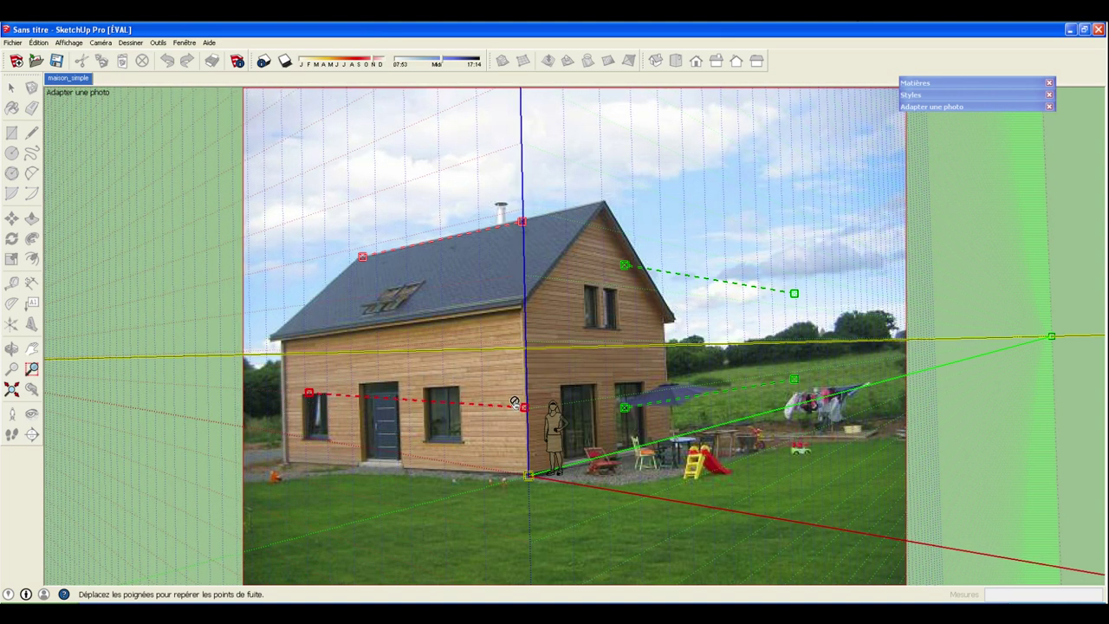
{"action": "left_click_drag", "start_coordinate": [496, 401], "coordinate": [457, 387]}
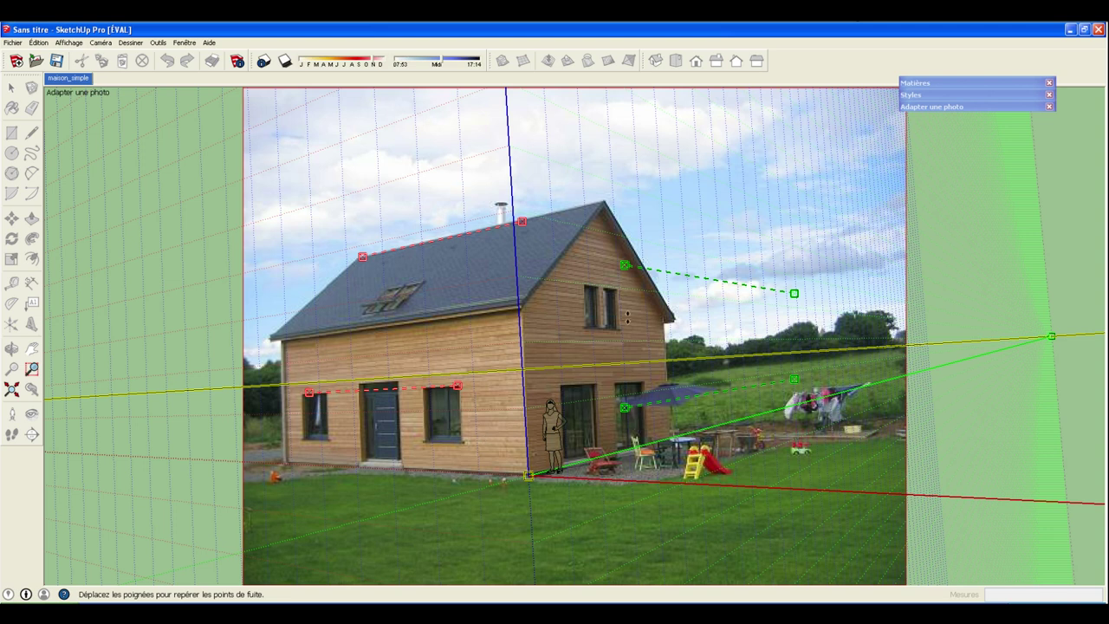
Step: Lay the upper green line on the gable's upstairs window top and the lower one on the ground-floor openings
{"action": "mouse_move", "coordinate": [622, 268]}
{"action": "left_mouse_down"}
{"action": "mouse_move", "coordinate": [615, 213]}
{"action": "mouse_move", "coordinate": [595, 289]}
{"action": "mouse_move", "coordinate": [580, 288]}
{"action": "left_mouse_up"}
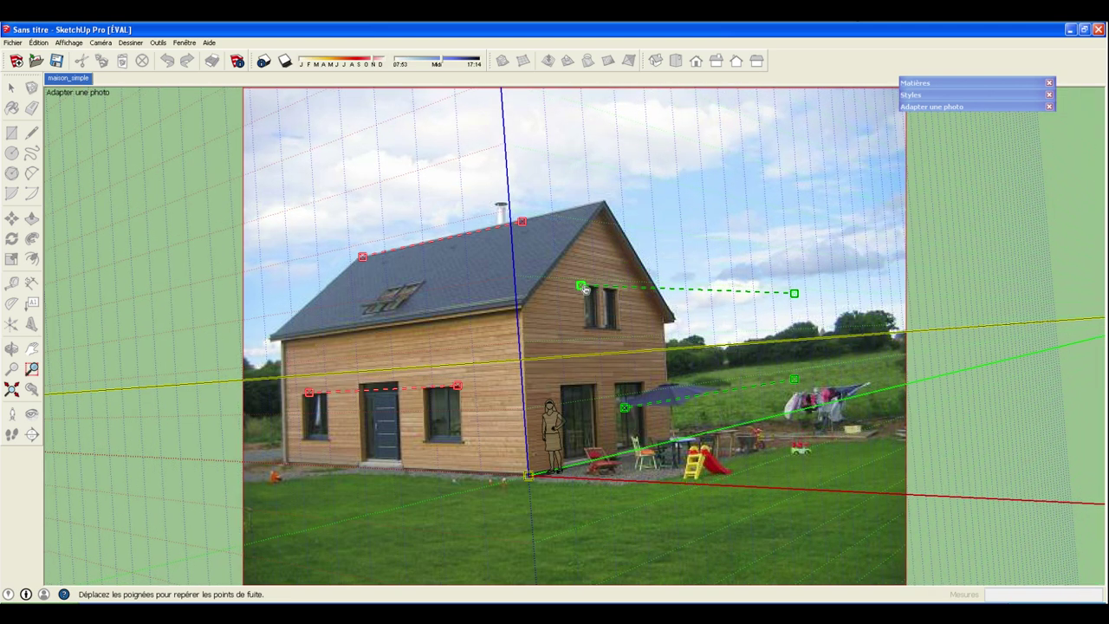
{"action": "left_click_drag", "start_coordinate": [794, 293], "coordinate": [720, 297]}
{"action": "left_click_drag", "start_coordinate": [653, 293], "coordinate": [625, 293]}
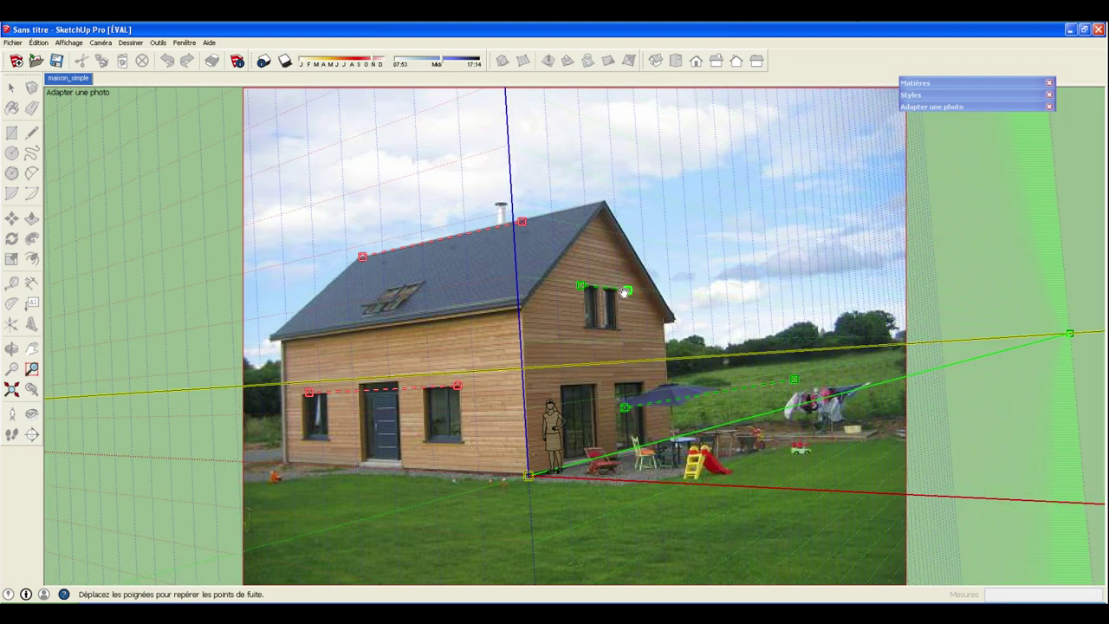
{"action": "left_click_drag", "start_coordinate": [624, 409], "coordinate": [557, 388]}
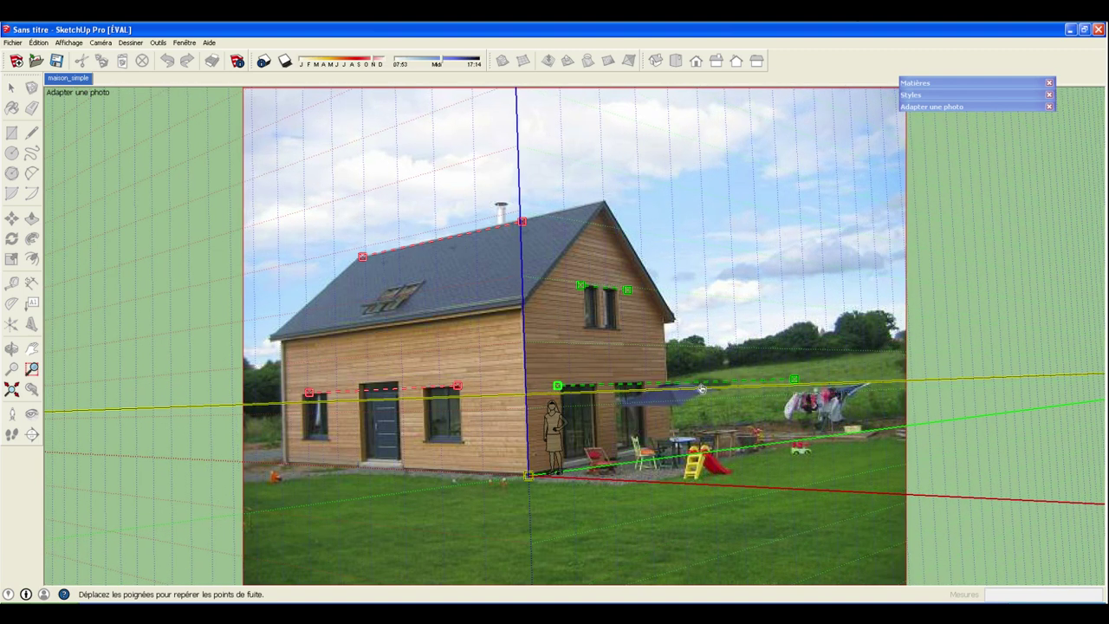
{"action": "mouse_move", "coordinate": [793, 379]}
{"action": "left_mouse_down"}
{"action": "mouse_move", "coordinate": [607, 389]}
{"action": "mouse_move", "coordinate": [664, 378]}
{"action": "mouse_move", "coordinate": [645, 383]}
{"action": "left_mouse_up"}
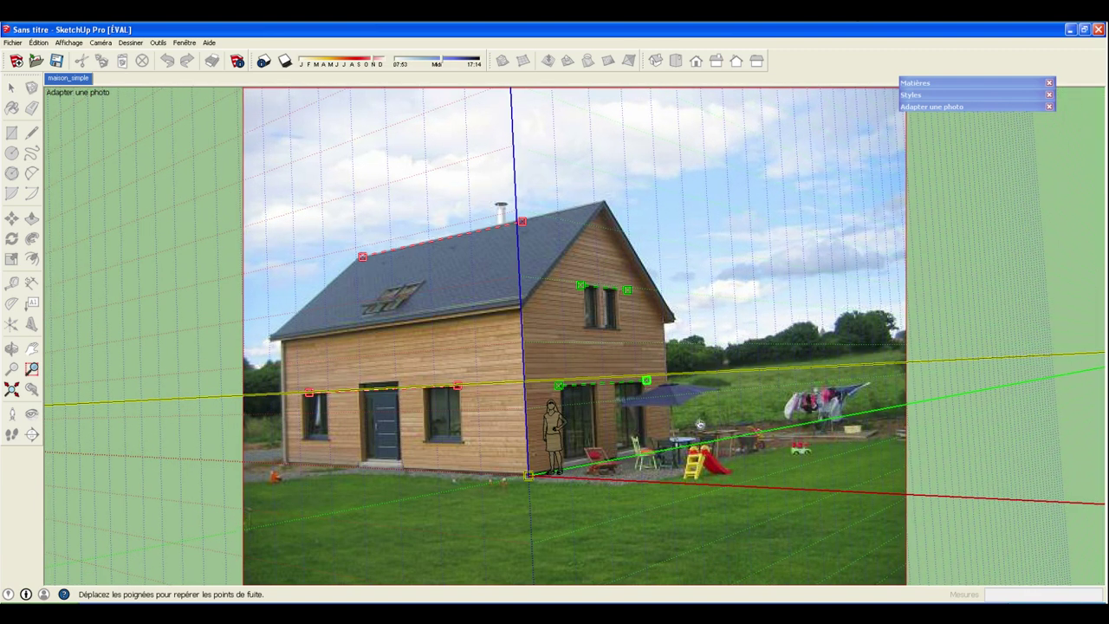
Step: Zoom in and nudge the lower green line's right end and the upper green line's left end
{"action": "scroll", "coordinate": [682, 474], "scroll_direction": "up", "scroll_amount": 1}
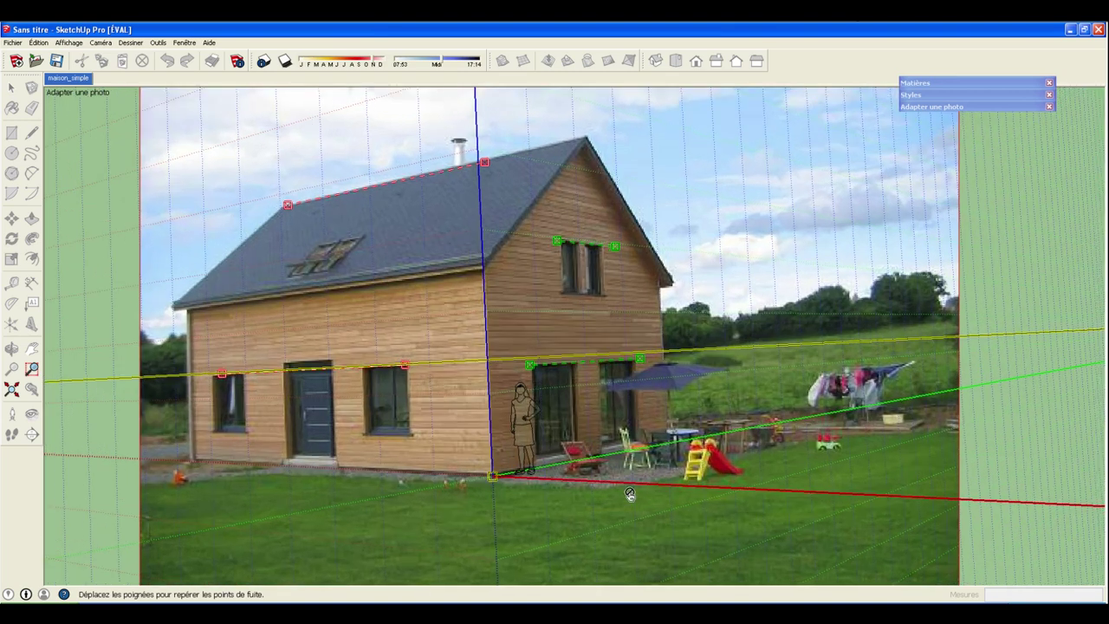
{"action": "scroll", "coordinate": [630, 494], "scroll_direction": "up", "scroll_amount": 1}
{"action": "scroll", "coordinate": [630, 494], "scroll_direction": "up", "scroll_amount": 1}
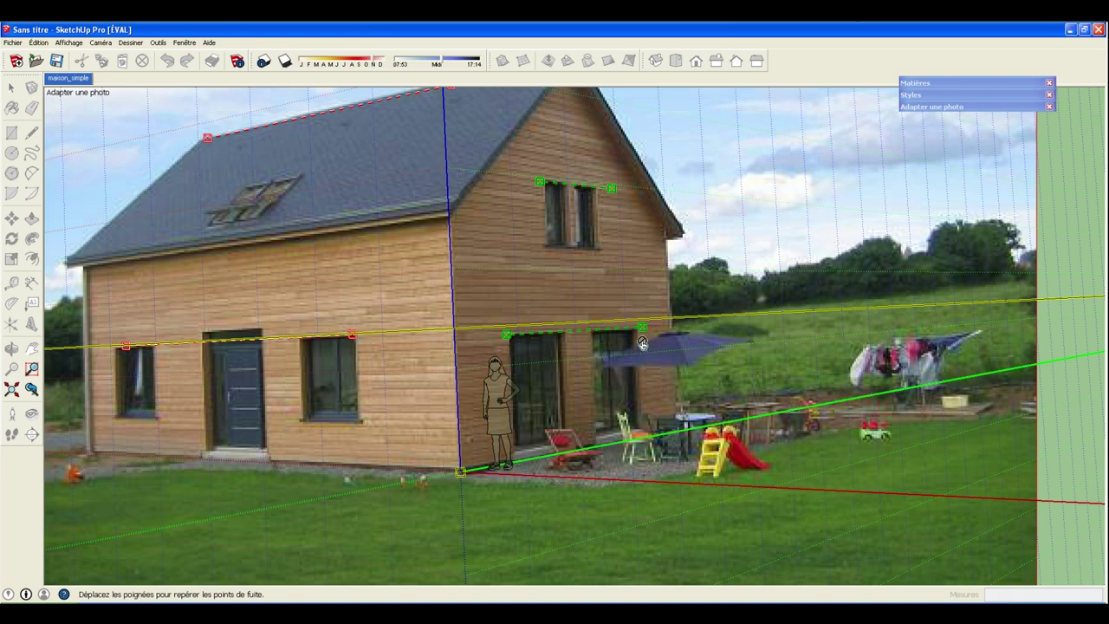
{"action": "left_click_drag", "start_coordinate": [640, 328], "coordinate": [637, 328]}
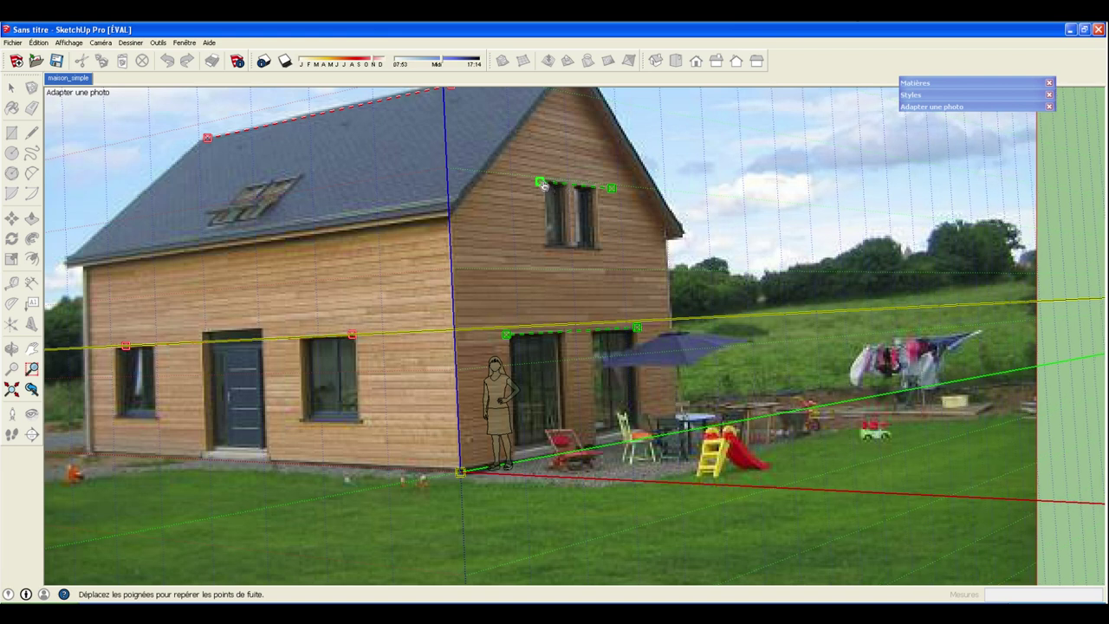
{"action": "left_click_drag", "start_coordinate": [539, 182], "coordinate": [538, 182]}
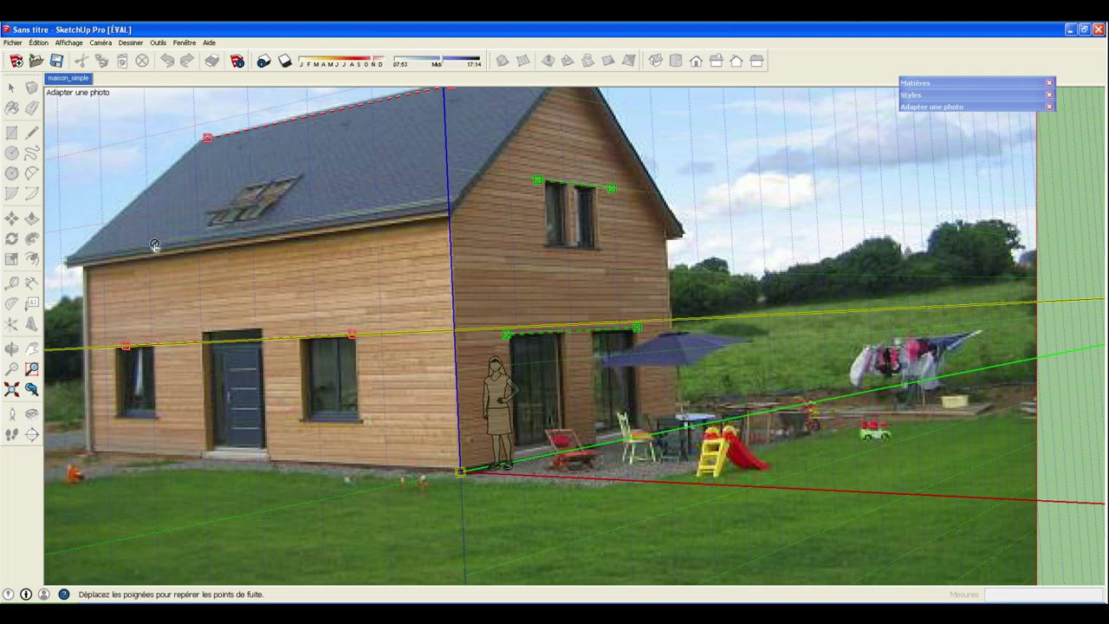
Step: Zoom to the chimney and roof ridge and pin the upper red line's end on the ridge
{"action": "scroll", "coordinate": [483, 169], "scroll_direction": "up", "scroll_amount": 1}
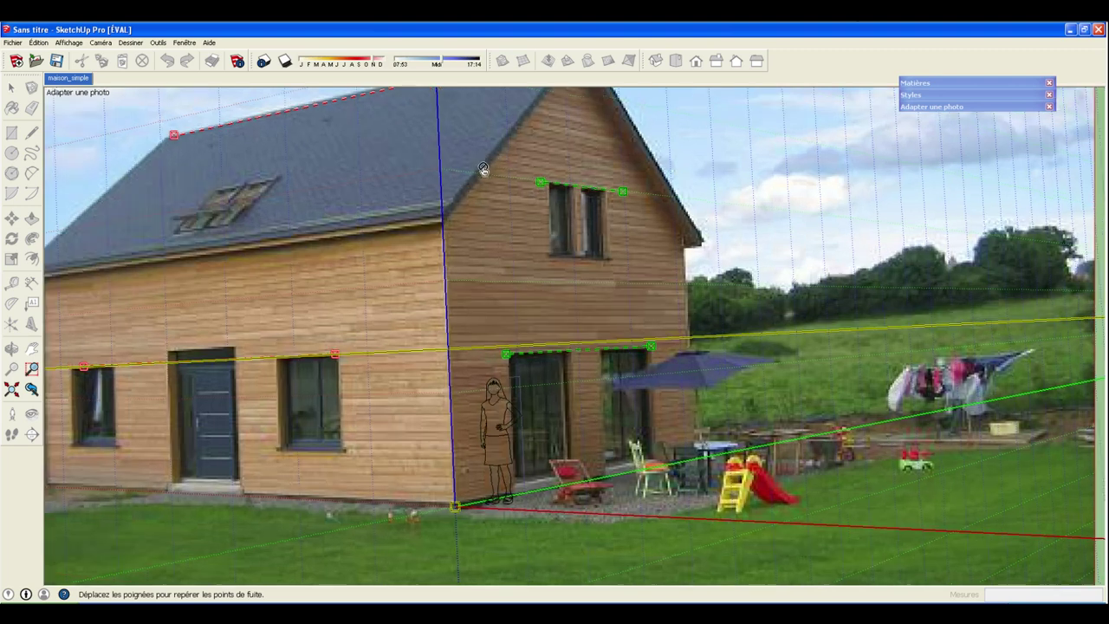
{"action": "scroll", "coordinate": [483, 169], "scroll_direction": "up", "scroll_amount": 1}
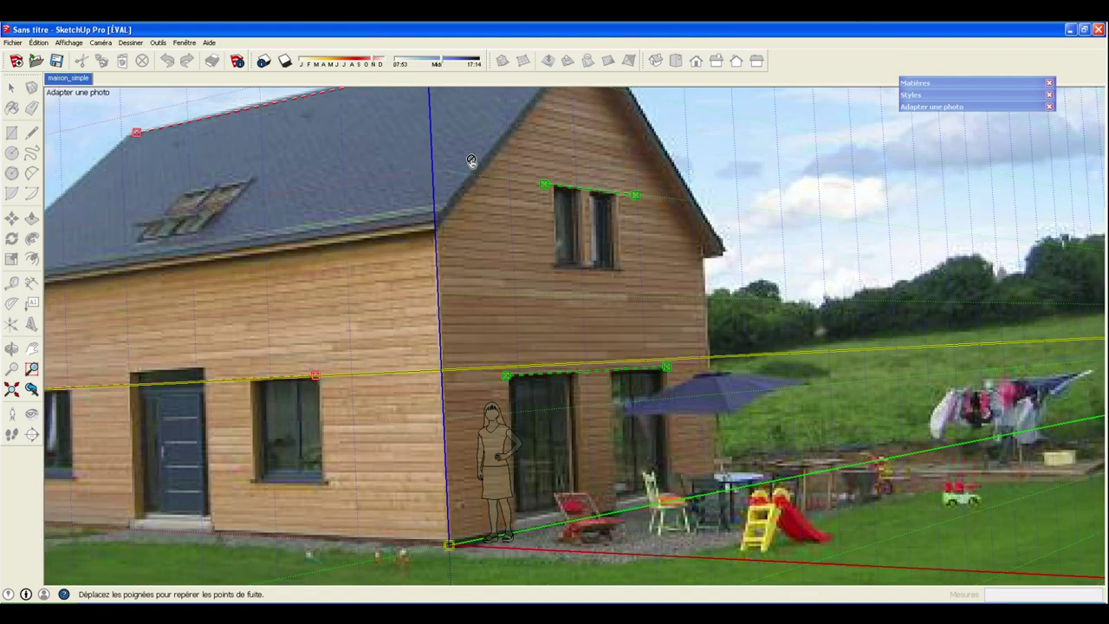
{"action": "middle_click_drag", "start_coordinate": [472, 168], "coordinate": [479, 257]}
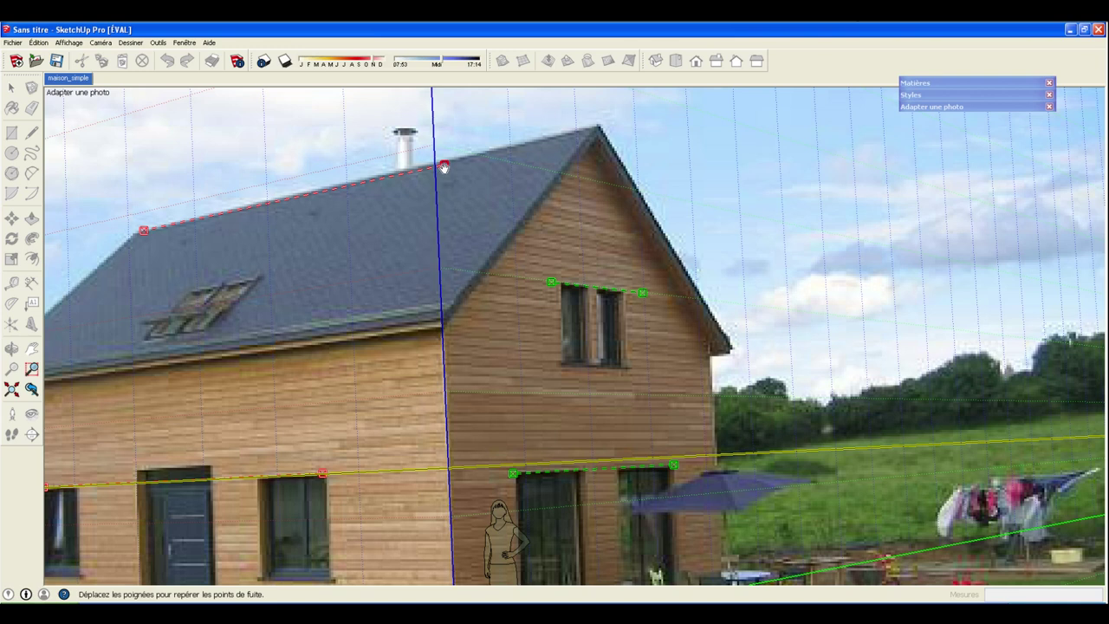
{"action": "left_click_drag", "start_coordinate": [444, 166], "coordinate": [444, 165]}
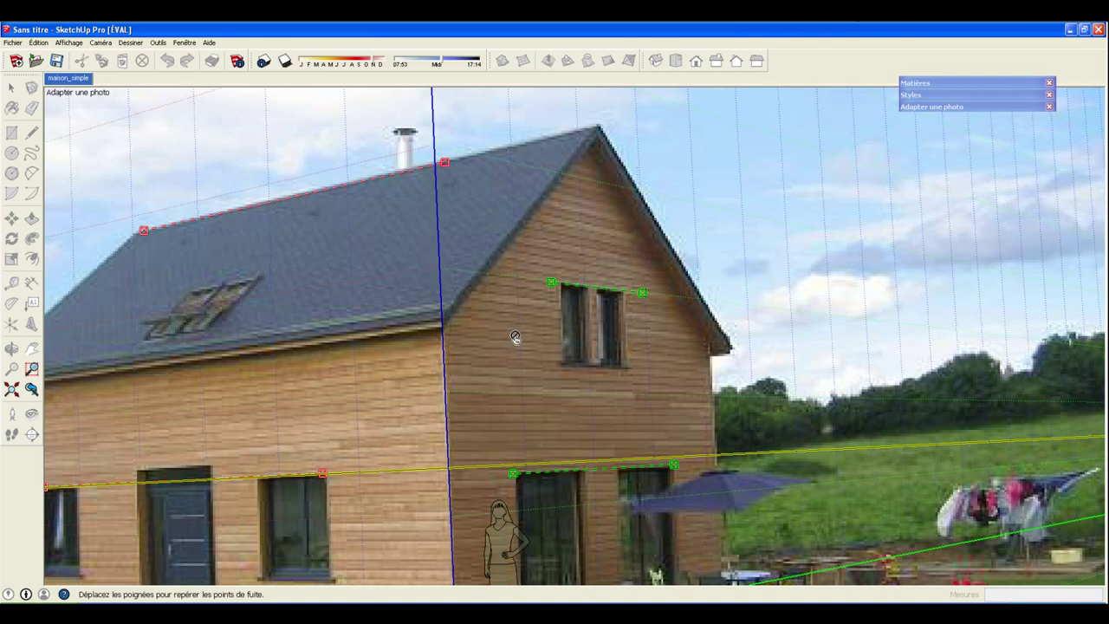
Step: Zoom out and drag along the blue axis to rescale the model so the figure fits the house
{"action": "scroll", "coordinate": [515, 343], "scroll_direction": "down", "scroll_amount": 2}
{"action": "scroll", "coordinate": [515, 342], "scroll_direction": "down", "scroll_amount": 1}
{"action": "scroll", "coordinate": [515, 342], "scroll_direction": "down", "scroll_amount": 1}
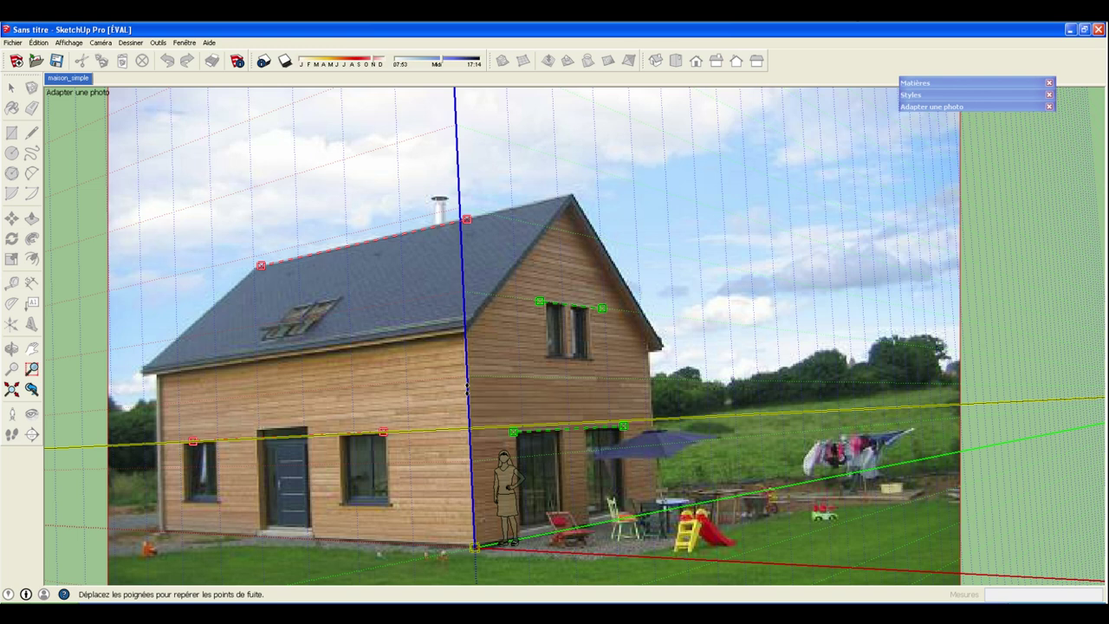
{"action": "left_click_drag", "start_coordinate": [468, 394], "coordinate": [468, 394]}
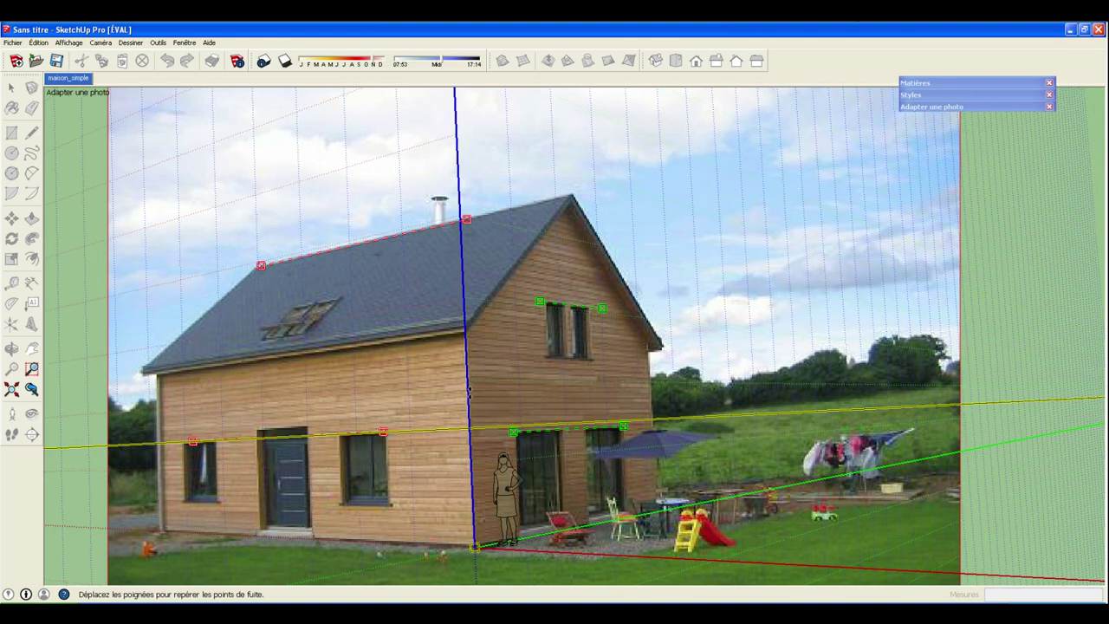
{"action": "left_click_drag", "start_coordinate": [469, 393], "coordinate": [469, 391]}
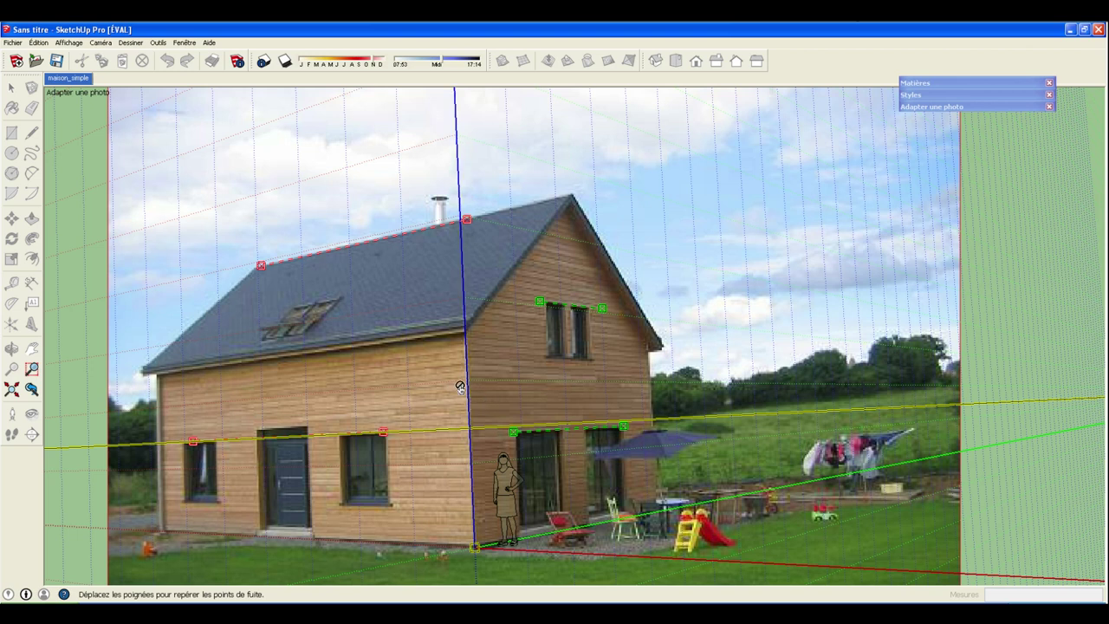
Step: Finish the photo match with Terminé and return to the maison_simple scene
{"action": "right_click", "coordinate": [522, 270]}
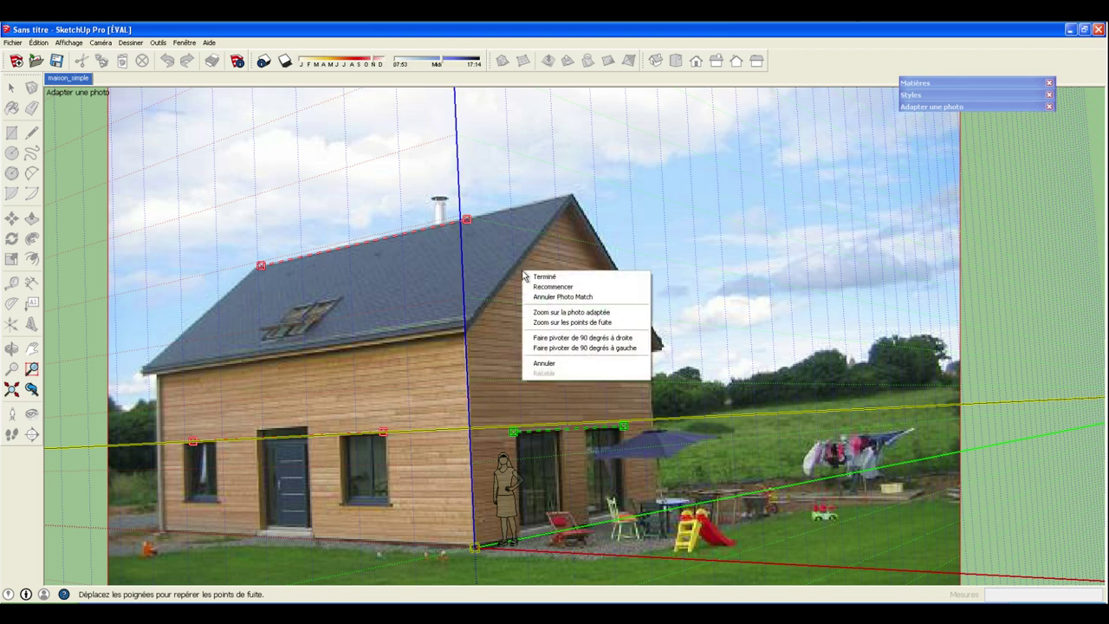
{"action": "left_click", "coordinate": [529, 274]}
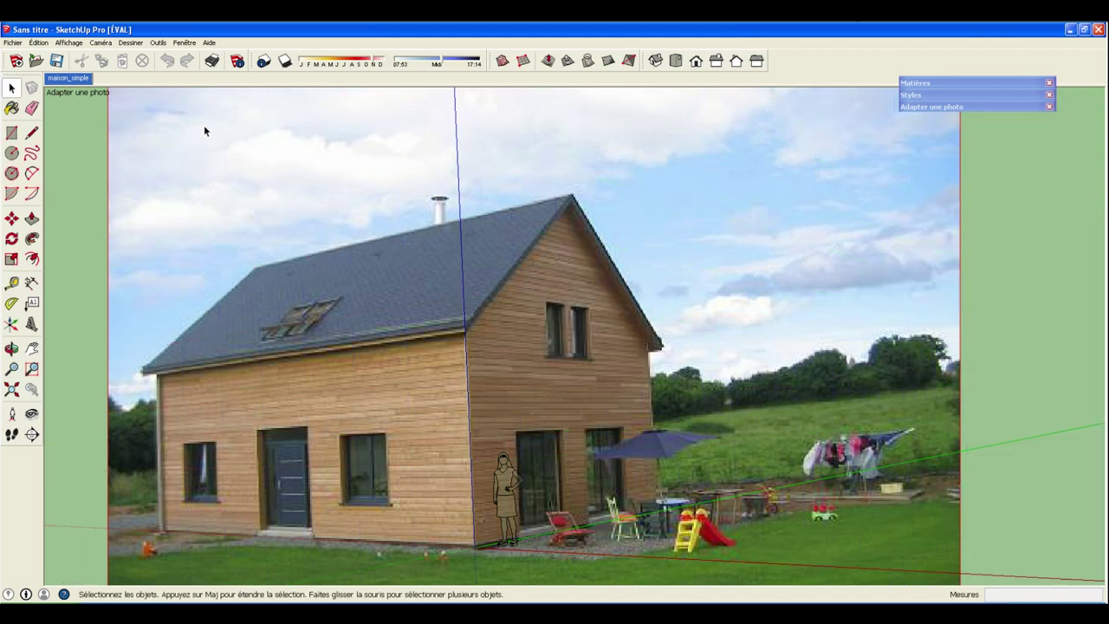
{"action": "left_click", "coordinate": [73, 79]}
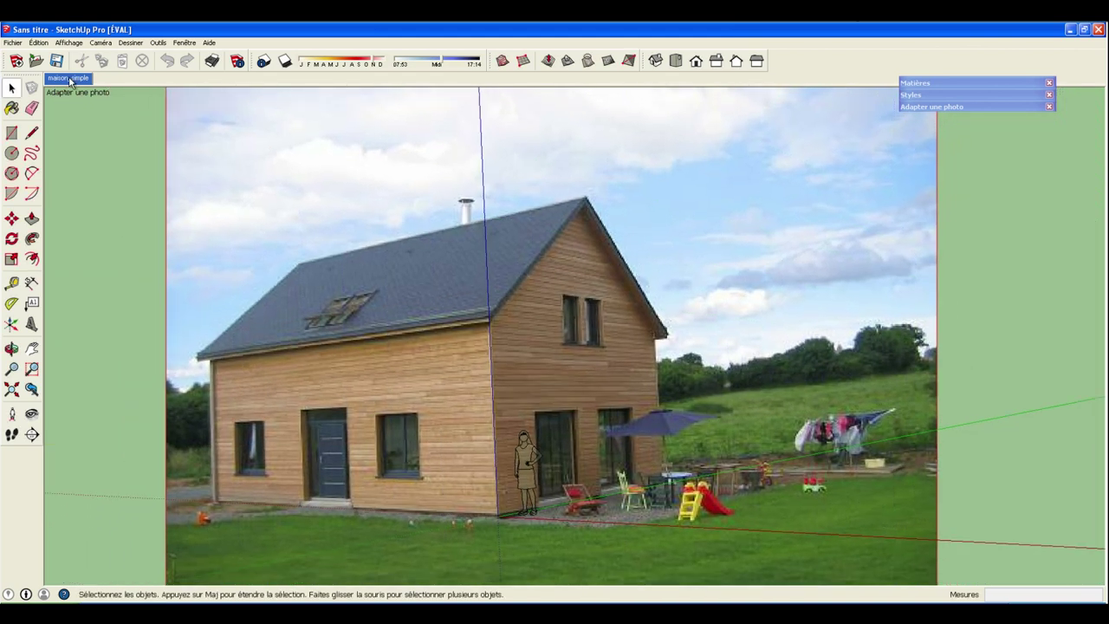